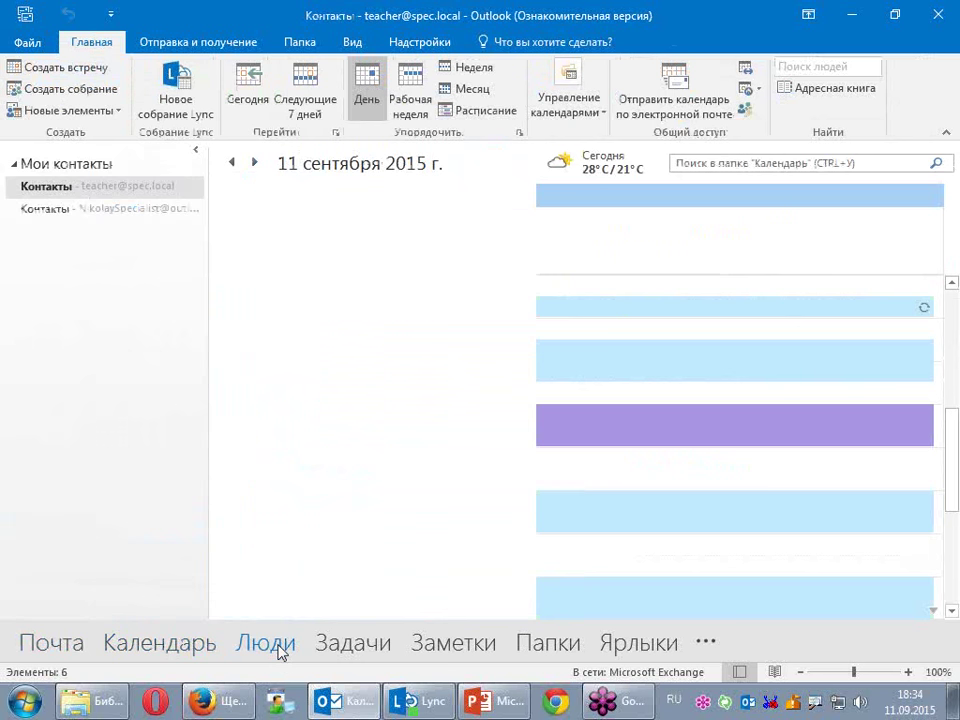
Step: Switch the contacts list to the Телефон view and place the КАТЕГОРИИ column directly after ХРАНИТЬ КАК
{"action": "left_click", "coordinate": [463, 92]}
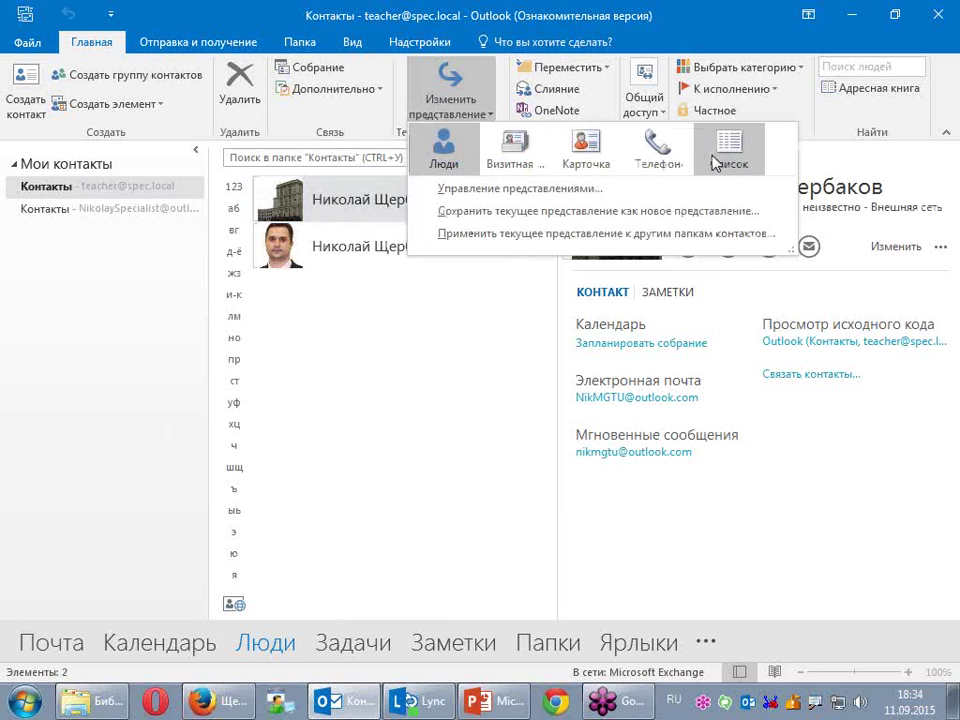
{"action": "left_click", "coordinate": [657, 162]}
{"action": "left_click_drag", "start_coordinate": [653, 612], "coordinate": [930, 612]}
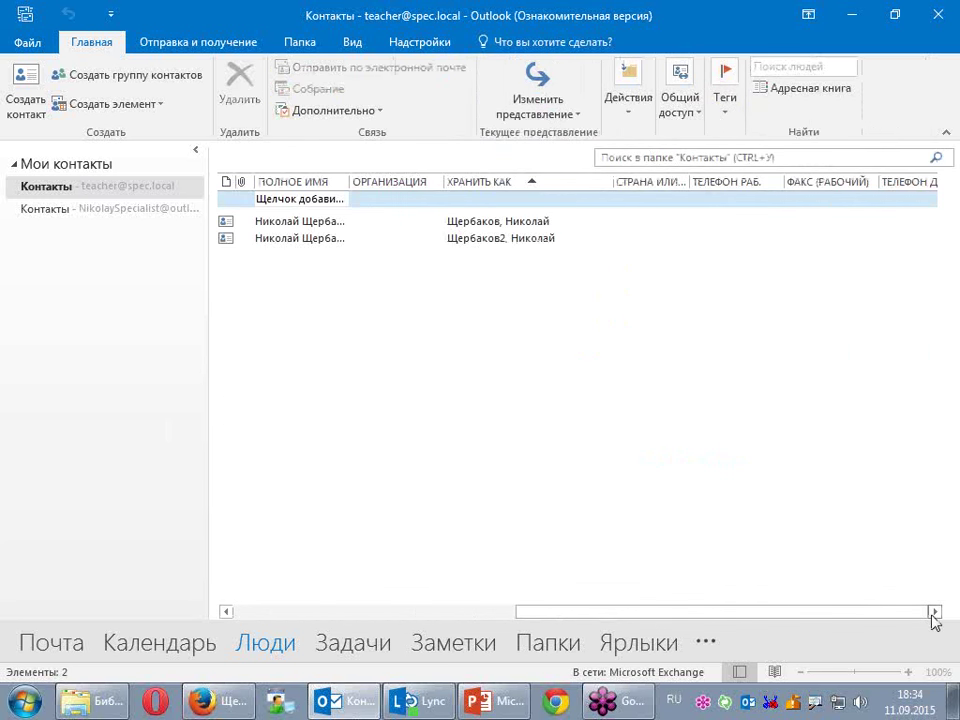
{"action": "left_click_drag", "start_coordinate": [786, 184], "coordinate": [343, 198]}
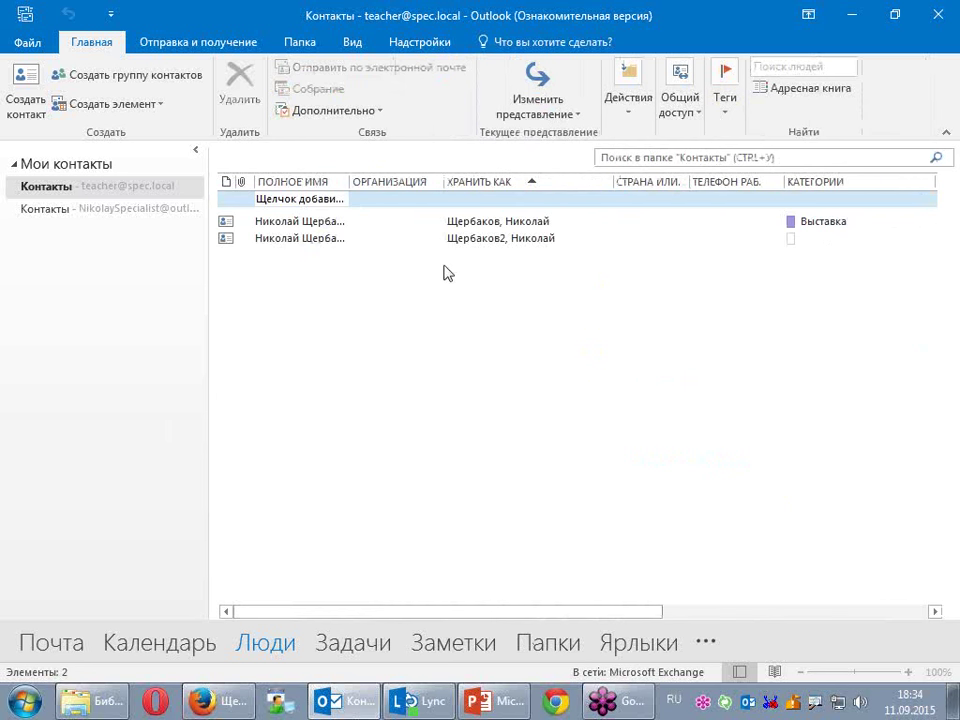
{"action": "left_click_drag", "start_coordinate": [805, 184], "coordinate": [635, 193]}
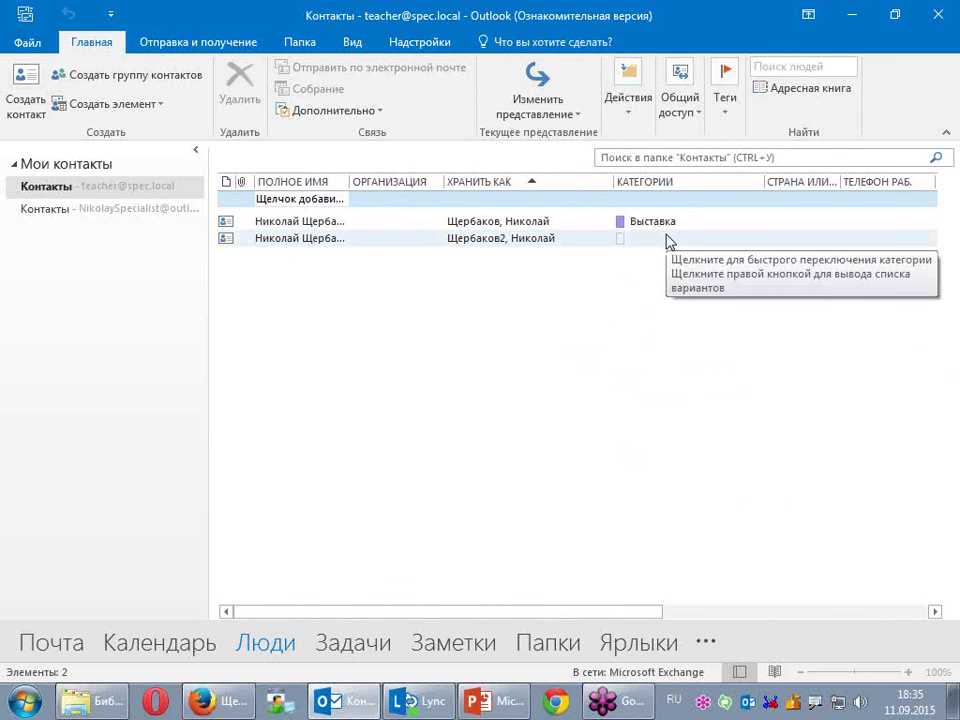
Step: In Задачи, assign the Выставка category to the task "Заказы 2 квартал: работа над договором"
{"action": "left_click", "coordinate": [375, 649]}
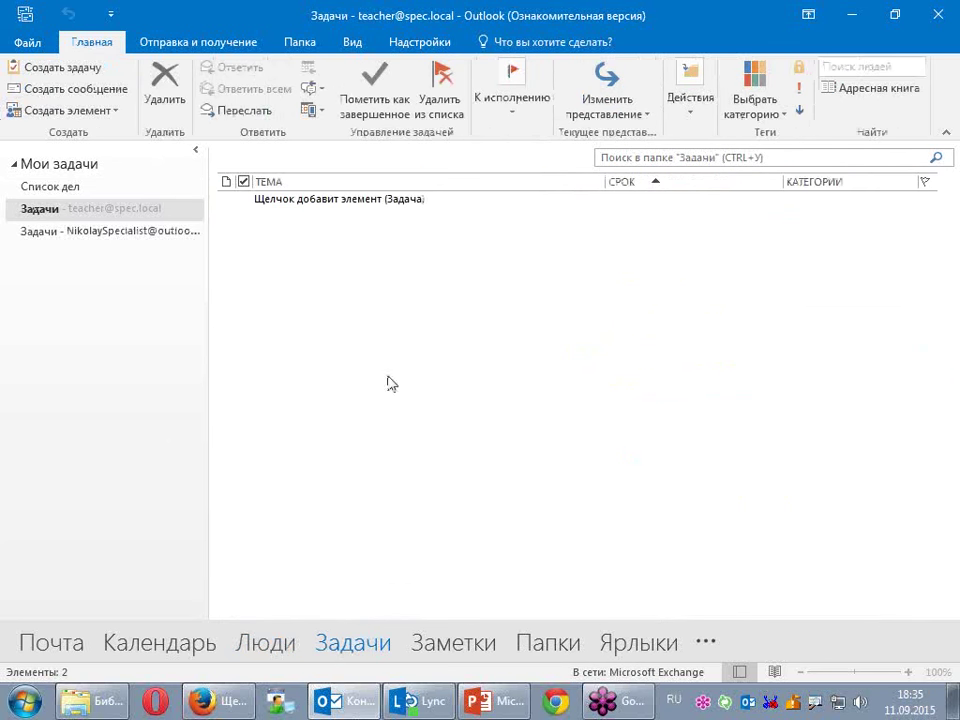
{"action": "right_click", "coordinate": [343, 238]}
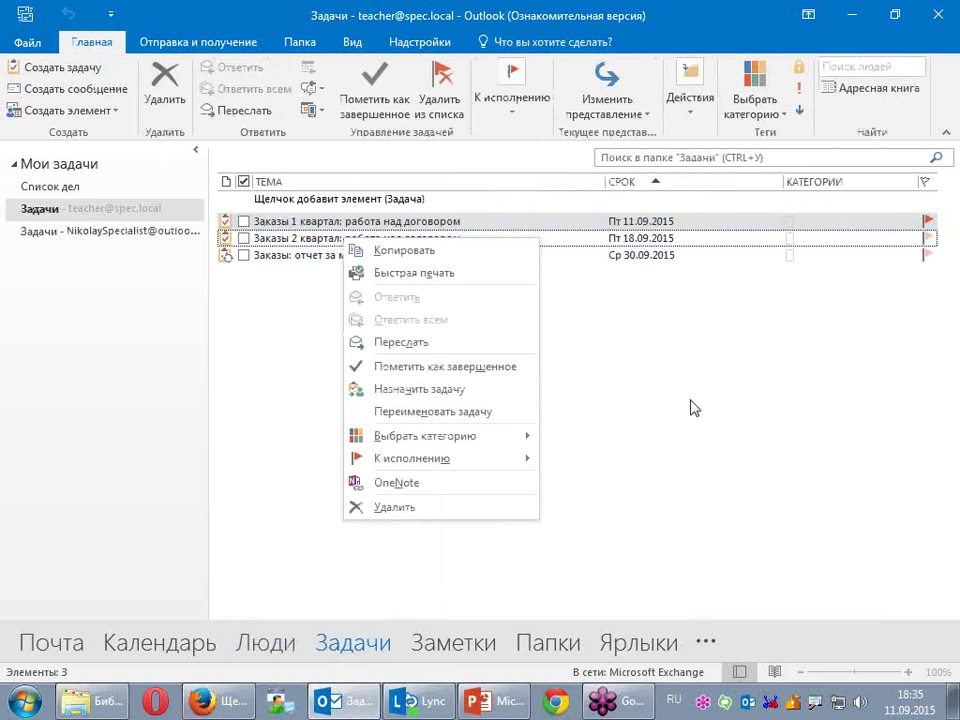
{"action": "mouse_move", "coordinate": [499, 441]}
{"action": "left_click", "coordinate": [590, 463]}
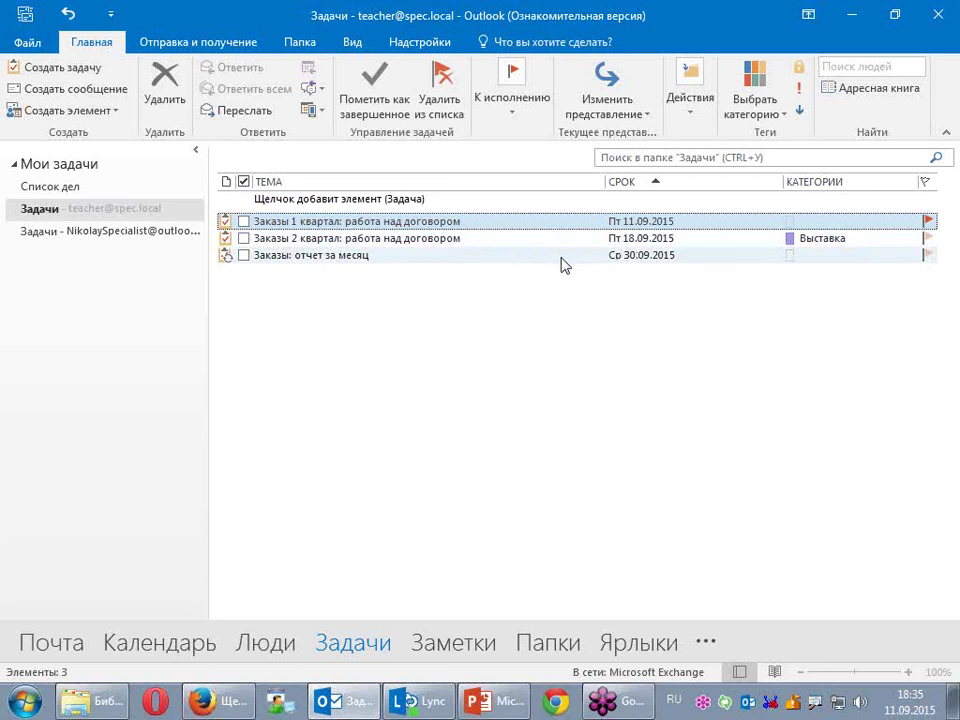
Step: From the mail inbox, search all Outlook items for the category Выставка, and return to the Входящие folder
{"action": "left_click", "coordinate": [38, 650]}
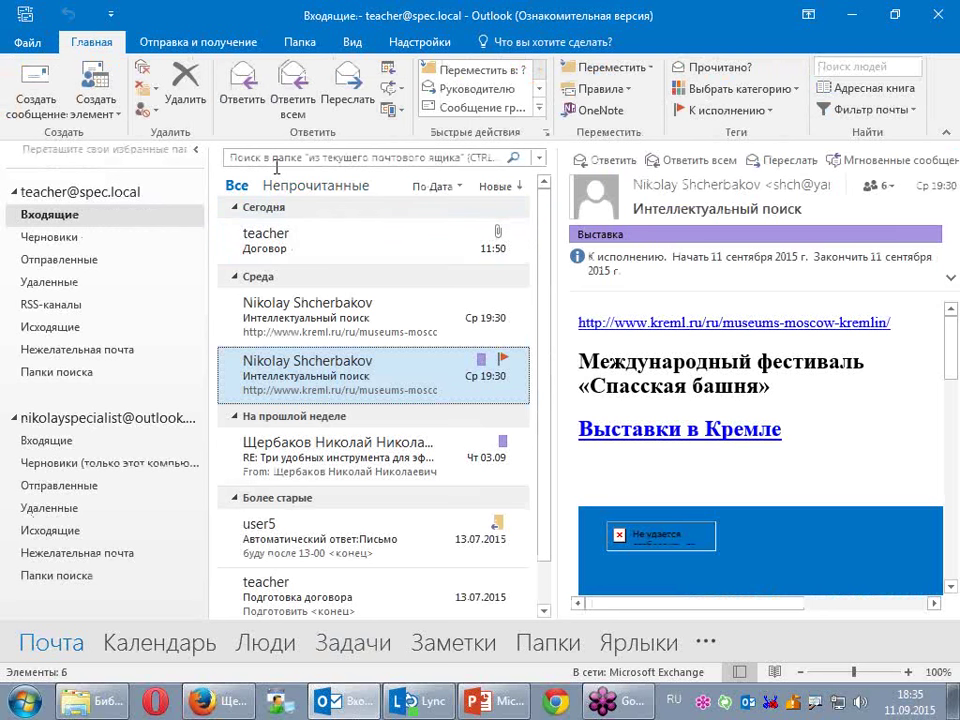
{"action": "left_click", "coordinate": [276, 158]}
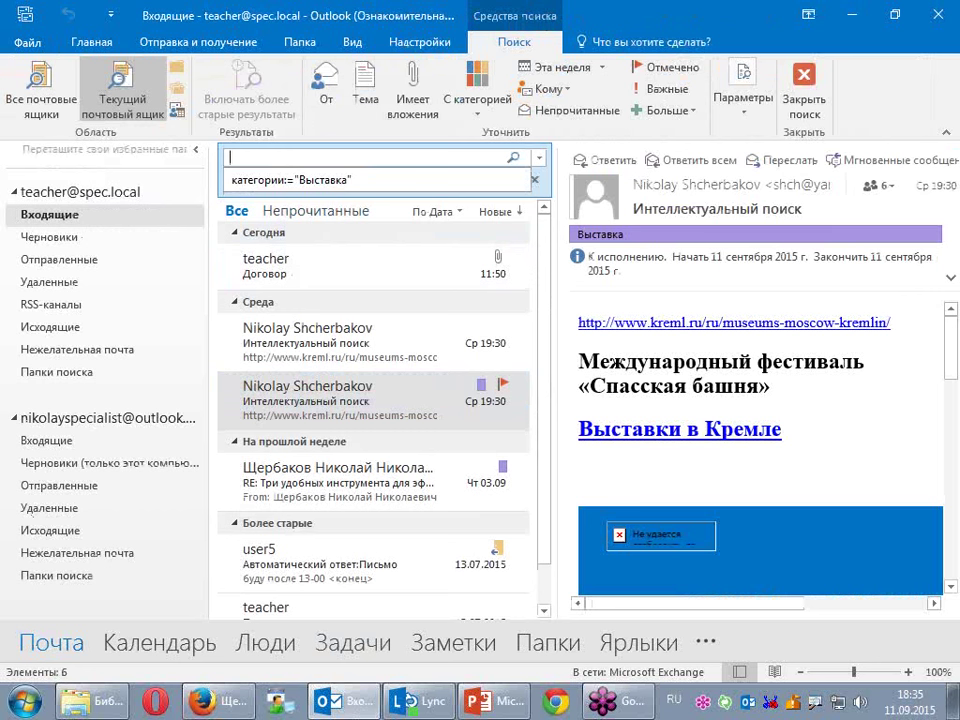
{"action": "key", "text": "Down"}
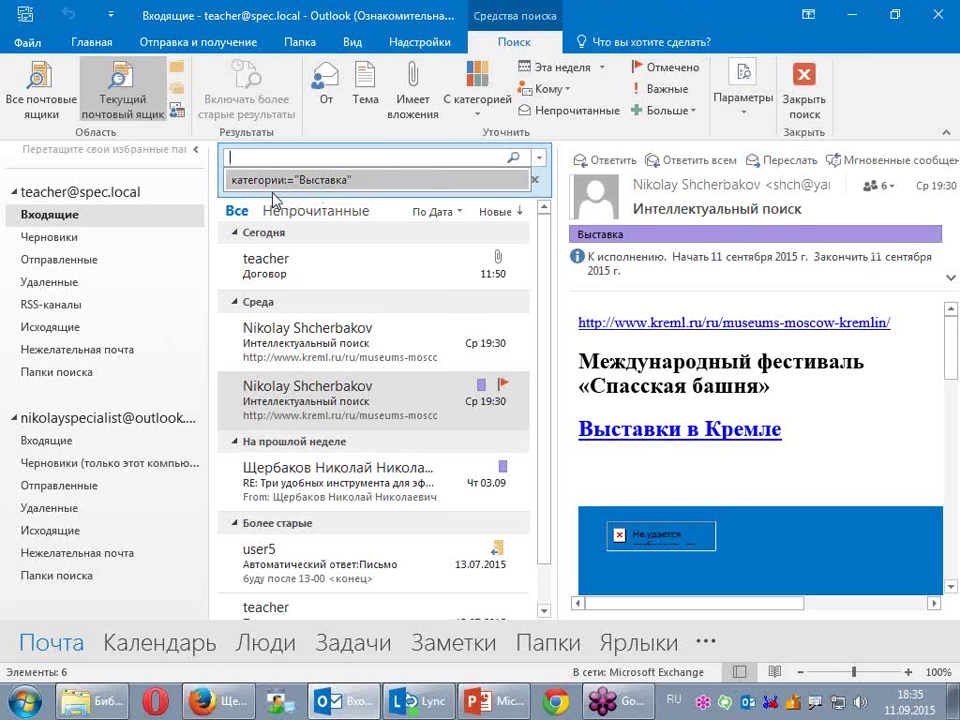
{"action": "left_click", "coordinate": [176, 112]}
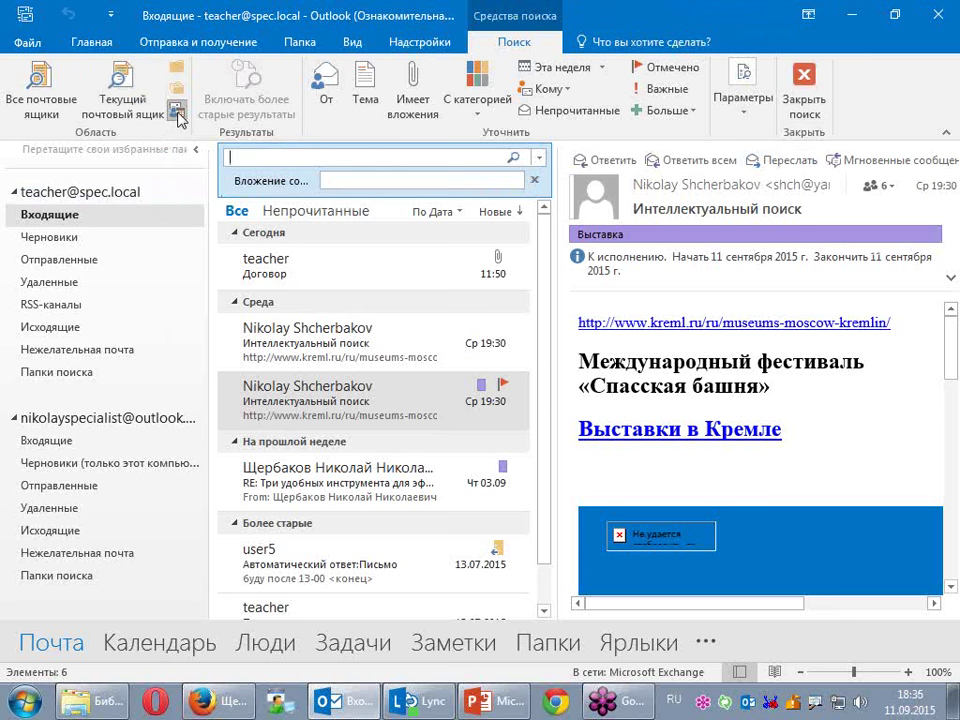
{"action": "left_click", "coordinate": [479, 106]}
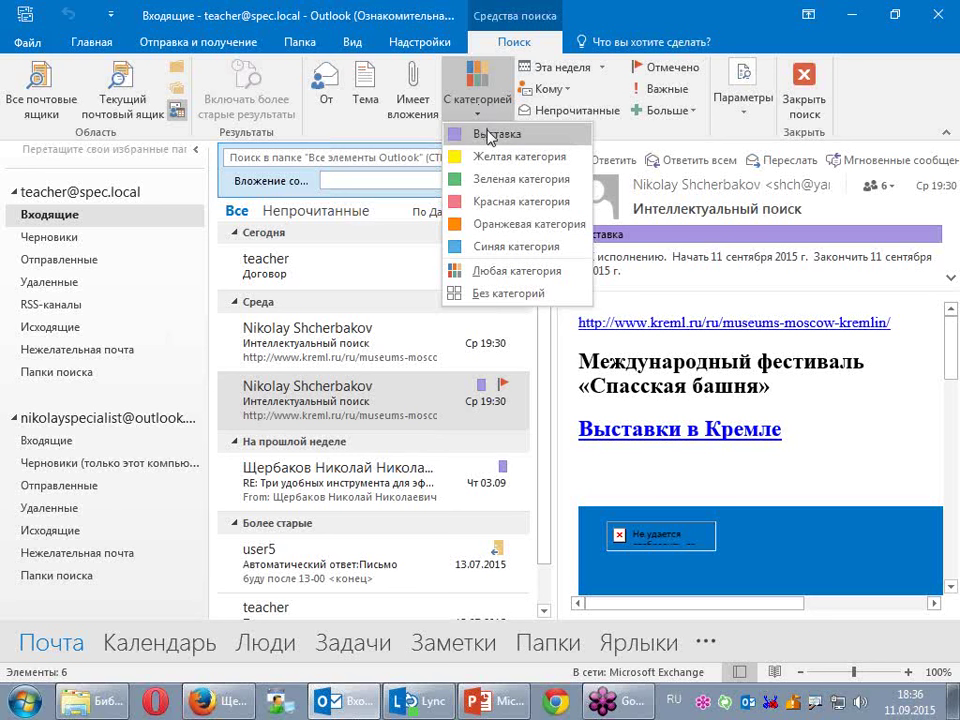
{"action": "left_click", "coordinate": [490, 135]}
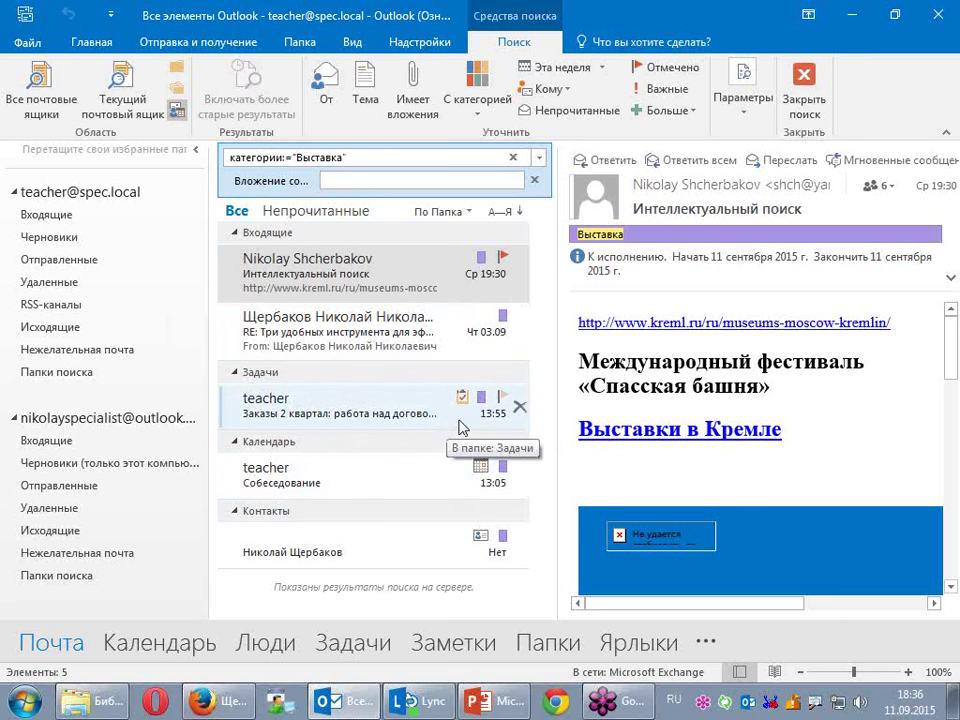
{"action": "left_click", "coordinate": [46, 218]}
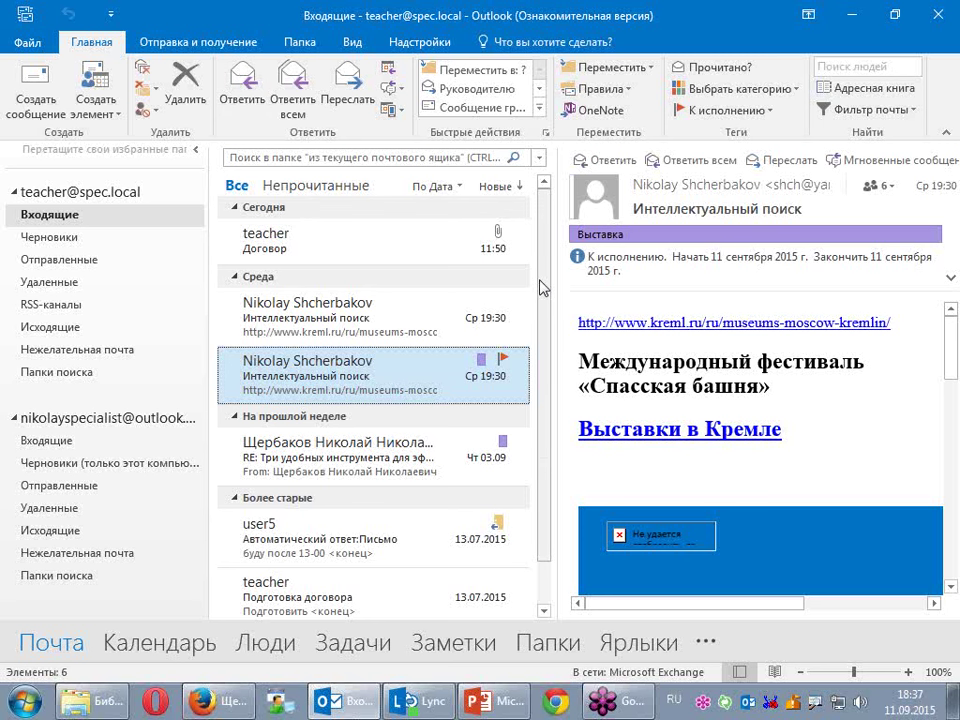
{"action": "left_click", "coordinate": [28, 45]}
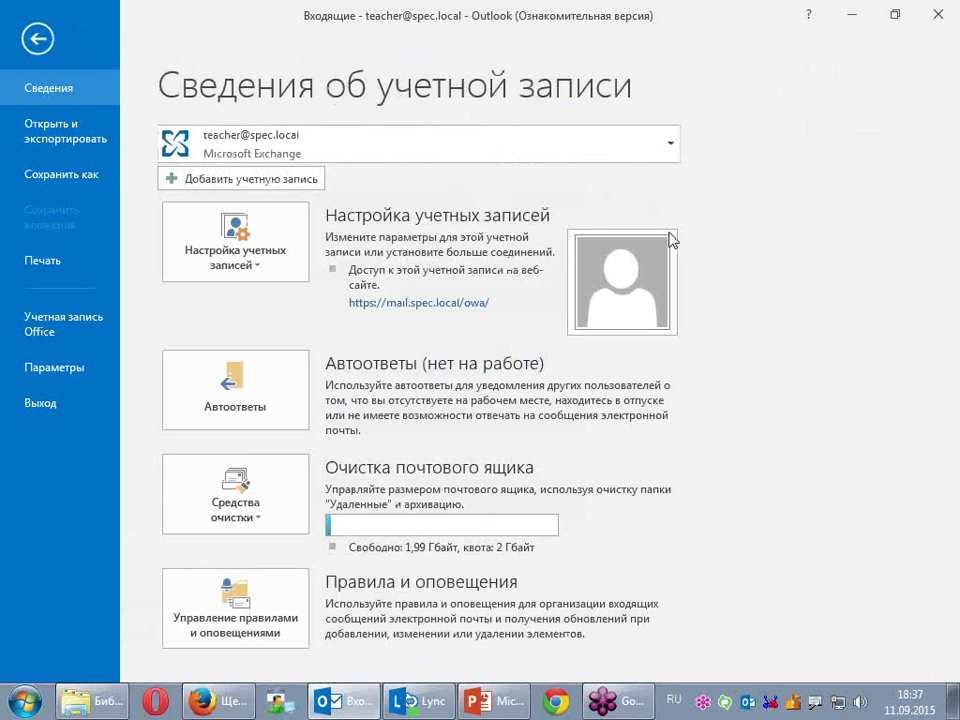
{"action": "left_click", "coordinate": [228, 503]}
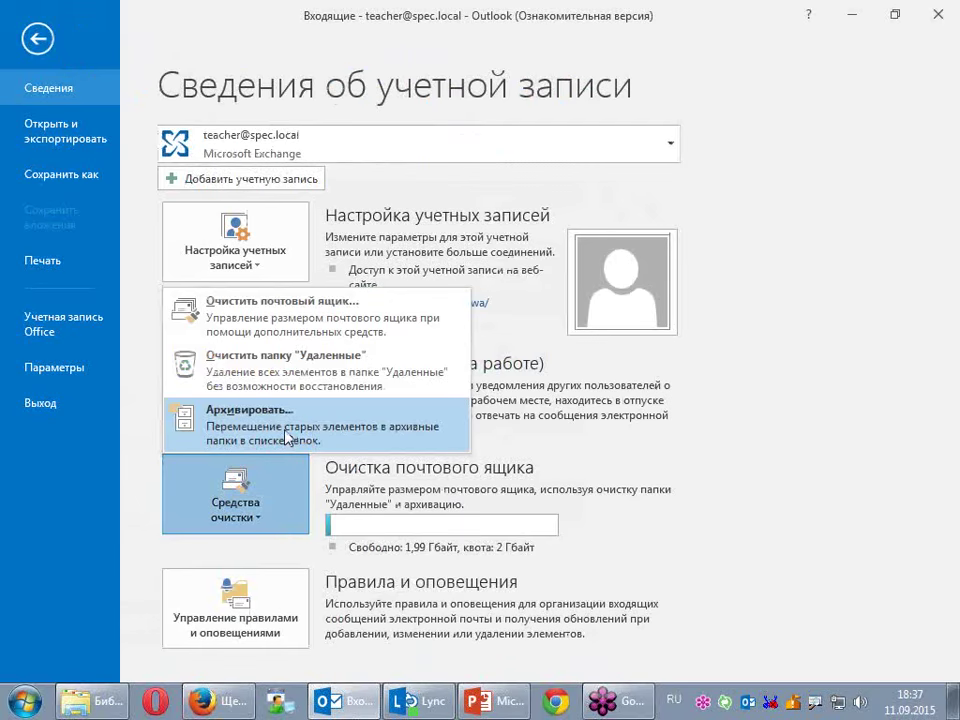
{"action": "left_click", "coordinate": [32, 36]}
{"action": "left_click", "coordinate": [32, 36]}
Step: Archive the Входящие folder's items created before 01.07.2015, and return to the mail view
{"action": "left_click", "coordinate": [26, 38]}
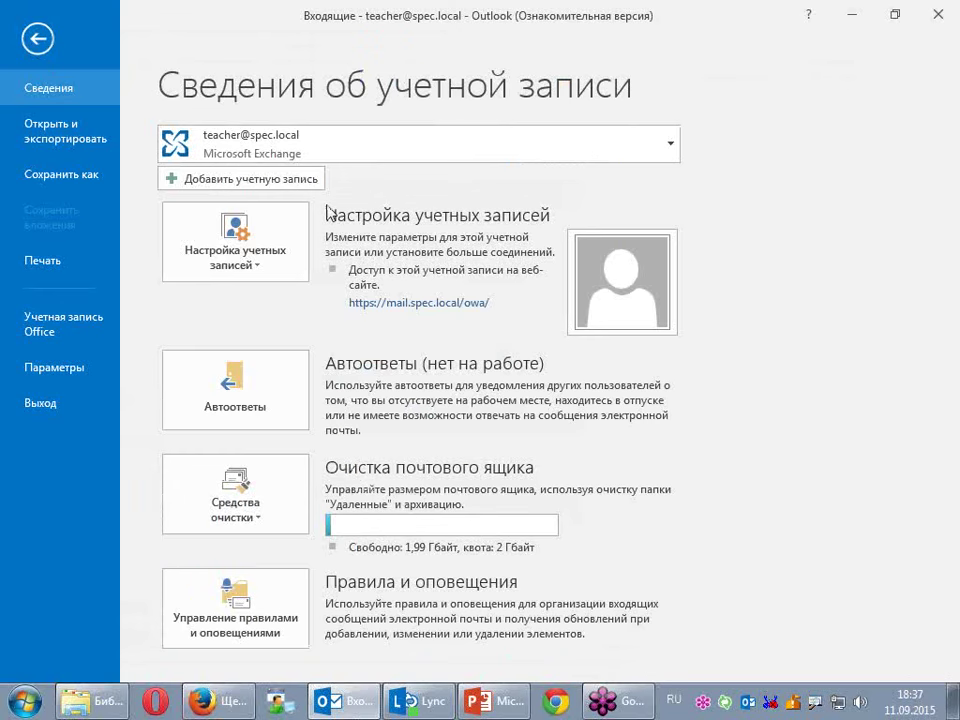
{"action": "left_click", "coordinate": [252, 515]}
{"action": "left_click", "coordinate": [262, 420]}
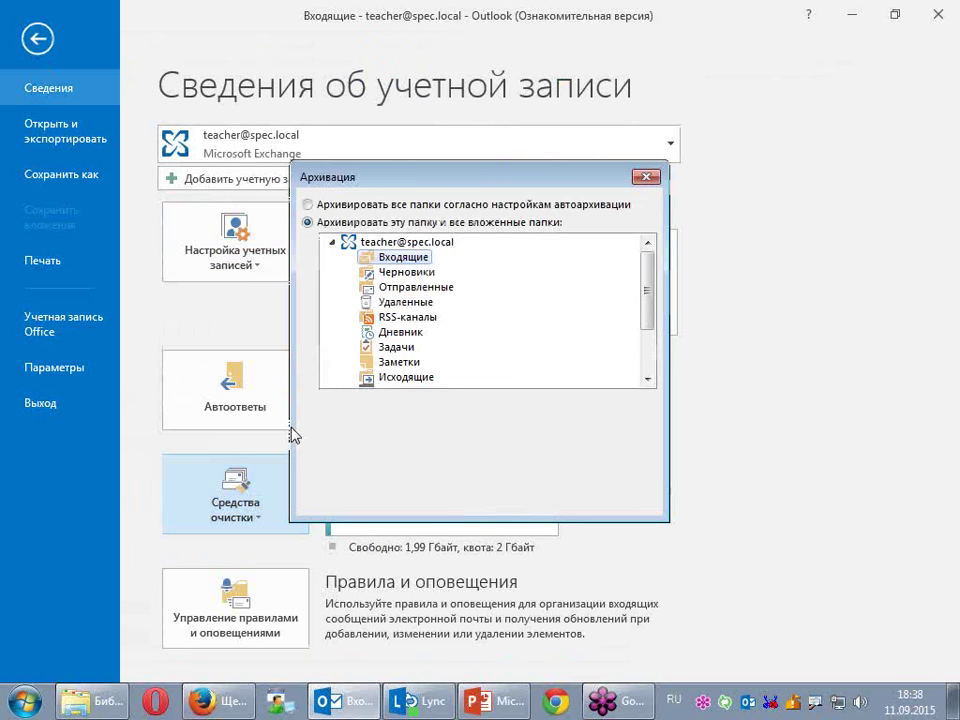
{"action": "mouse_move", "coordinate": [647, 294]}
{"action": "left_mouse_down"}
{"action": "mouse_move", "coordinate": [647, 304]}
{"action": "mouse_move", "coordinate": [650, 292]}
{"action": "left_mouse_up"}
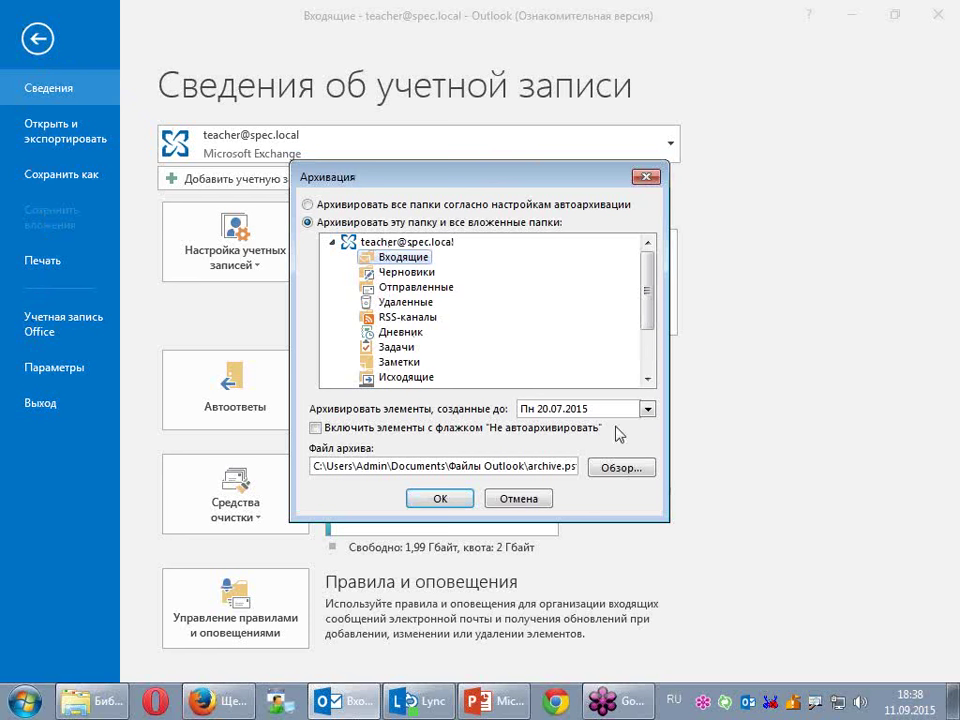
{"action": "left_click", "coordinate": [647, 409]}
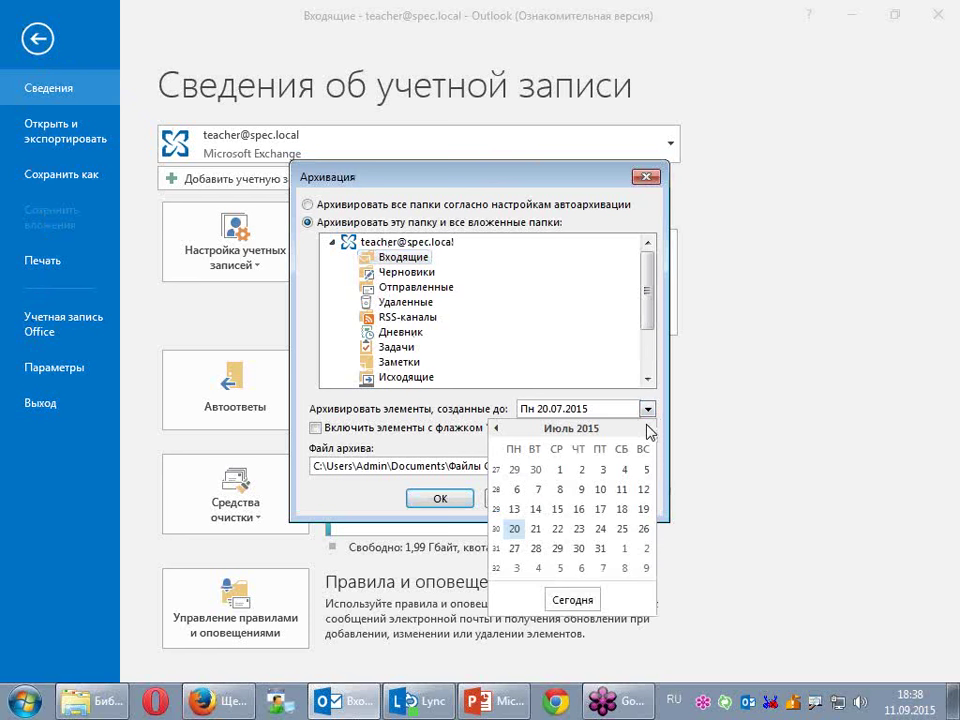
{"action": "double_click", "coordinate": [648, 428]}
{"action": "left_click", "coordinate": [498, 428]}
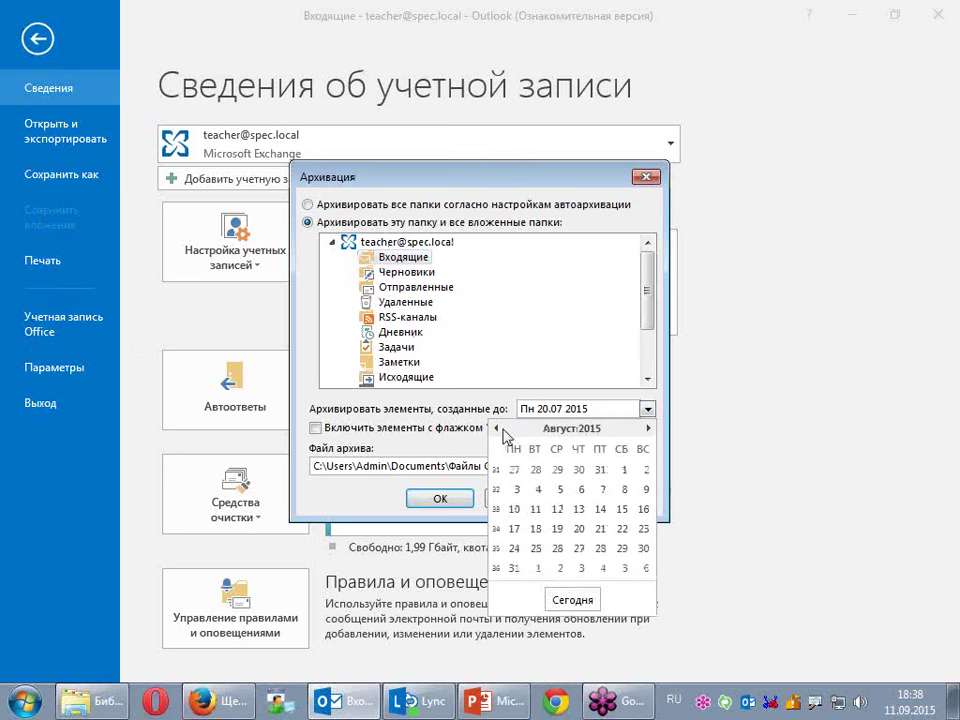
{"action": "left_click", "coordinate": [498, 428]}
{"action": "left_click", "coordinate": [558, 470]}
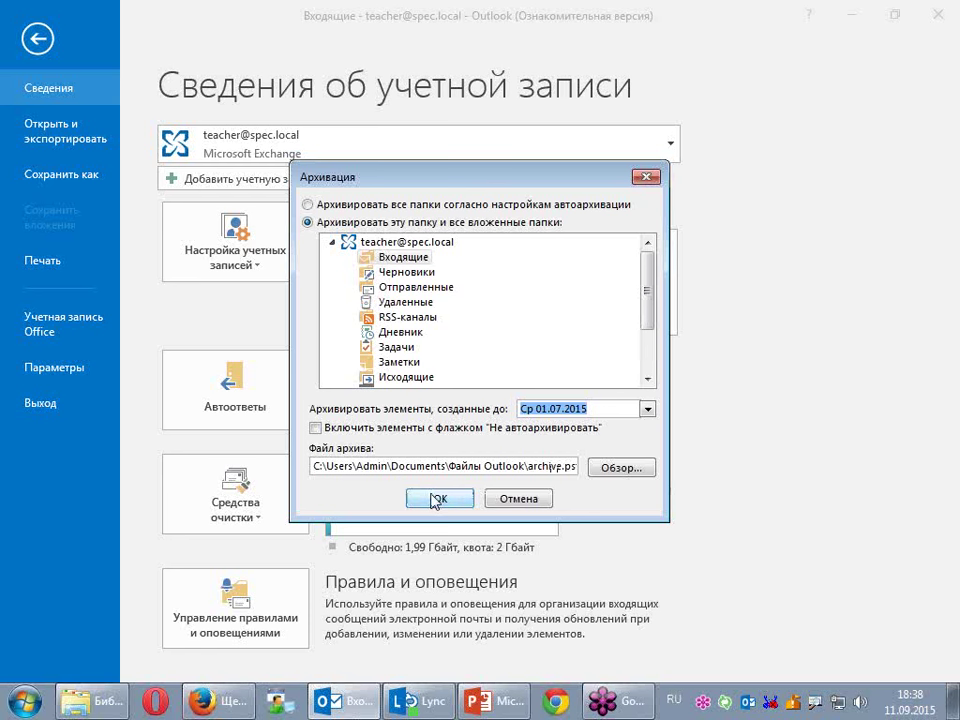
{"action": "left_click", "coordinate": [433, 499]}
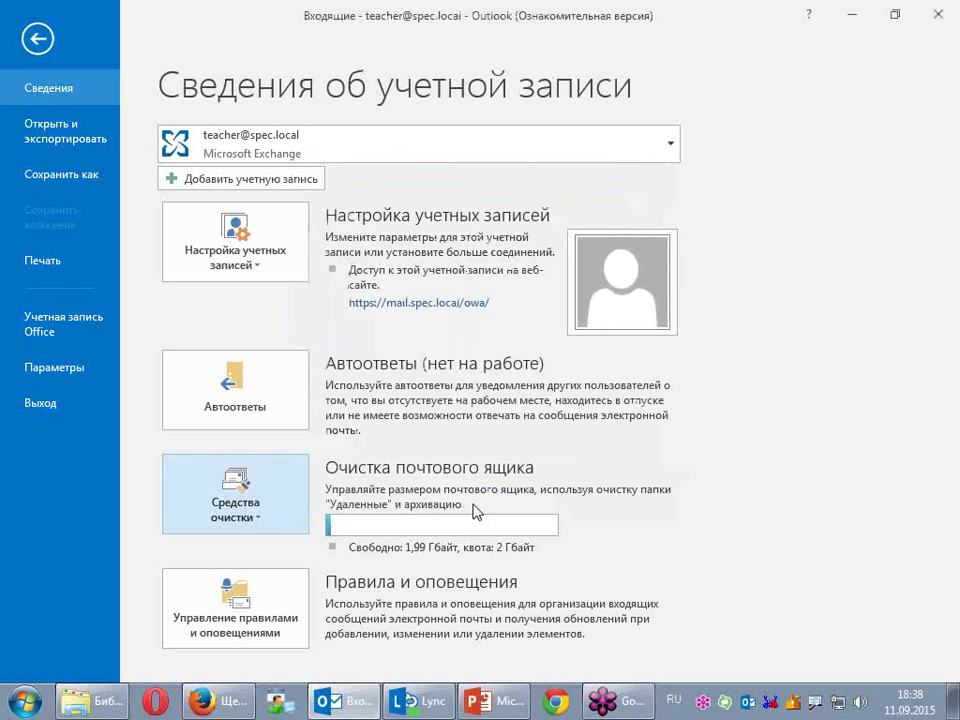
{"action": "left_click", "coordinate": [40, 40]}
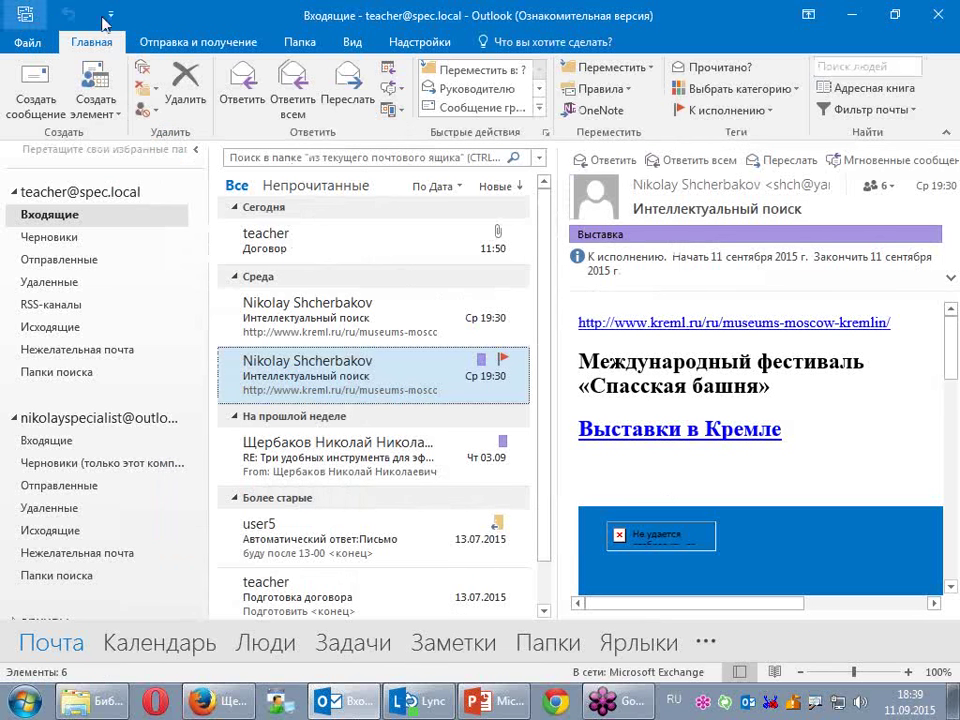
Step: Collapse the second mailbox, expand the архивы data file, and open its Входящие до 20 folder to view the archived messages
{"action": "left_click", "coordinate": [15, 418]}
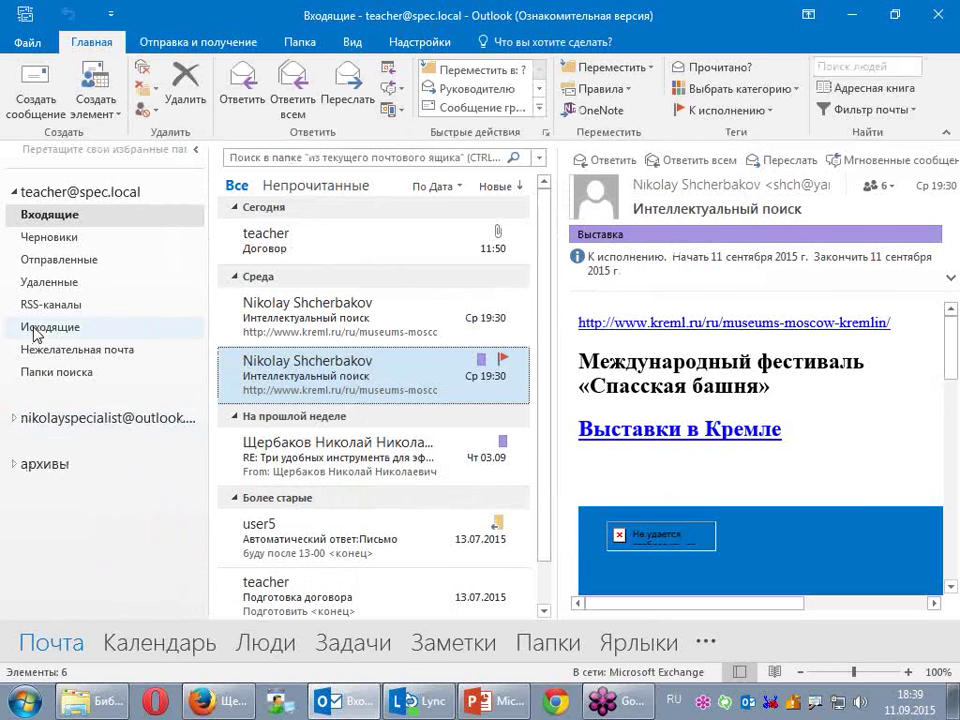
{"action": "left_click", "coordinate": [15, 466]}
{"action": "left_click", "coordinate": [15, 531]}
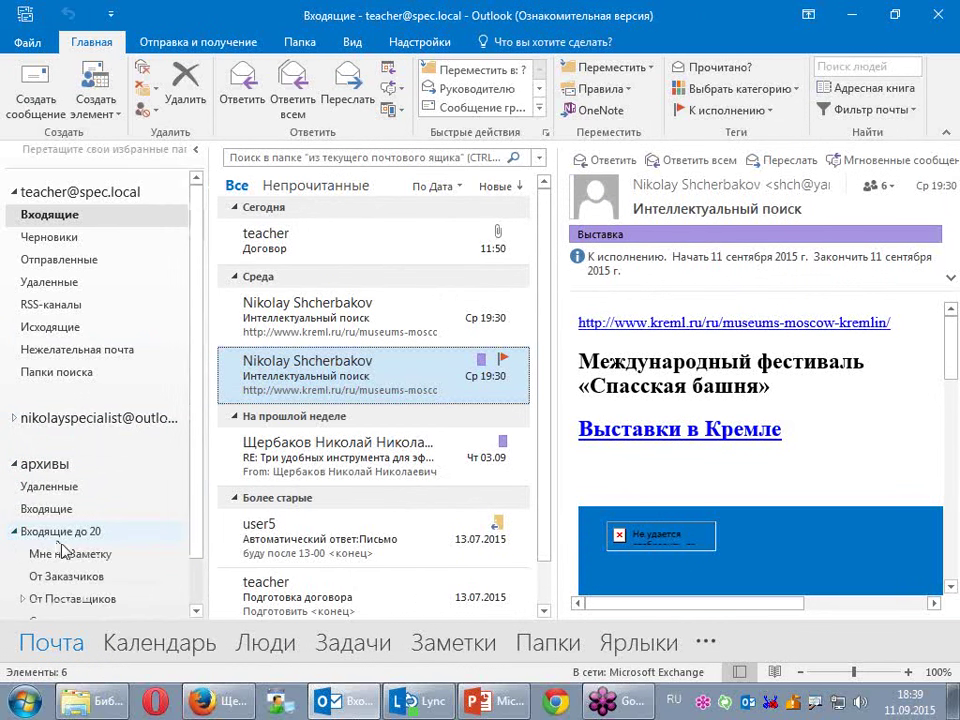
{"action": "scroll", "coordinate": [60, 551], "scroll_direction": "down", "scroll_amount": 2}
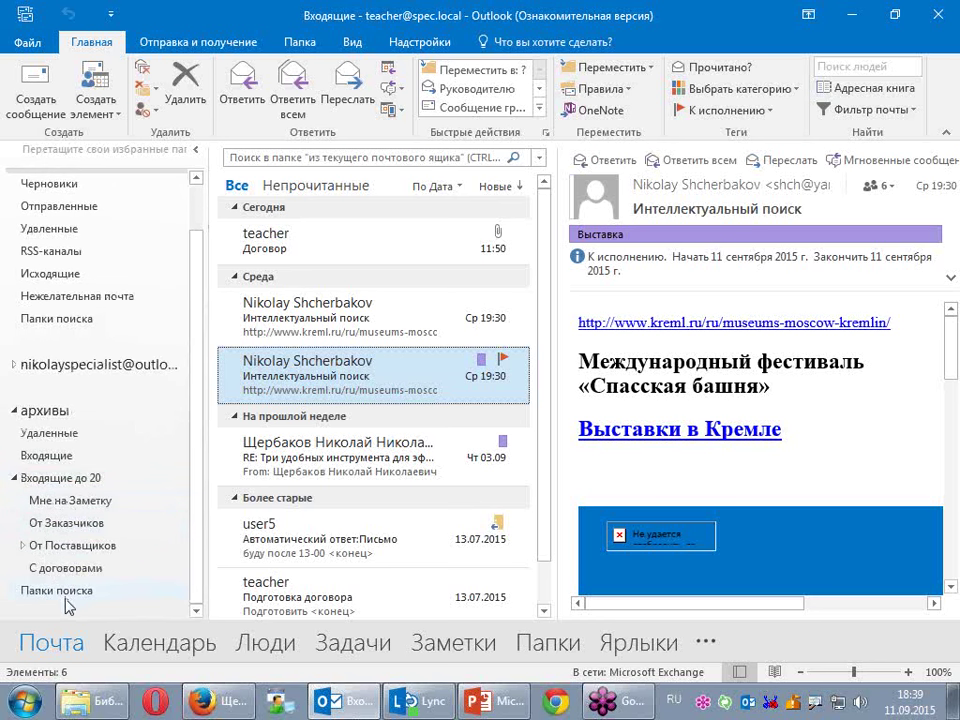
{"action": "left_click", "coordinate": [62, 478]}
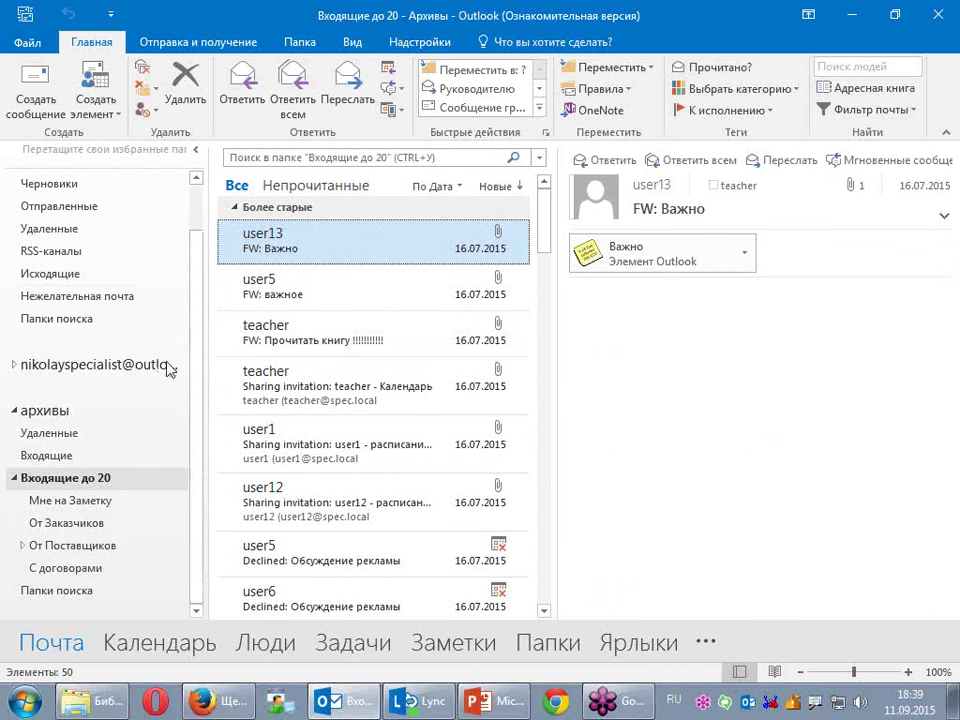
Step: Collapse and re-expand архивы to review its subfolders, and reopen the Входящие folder of the first mailbox
{"action": "scroll", "coordinate": [60, 270], "scroll_direction": "up", "scroll_amount": 2}
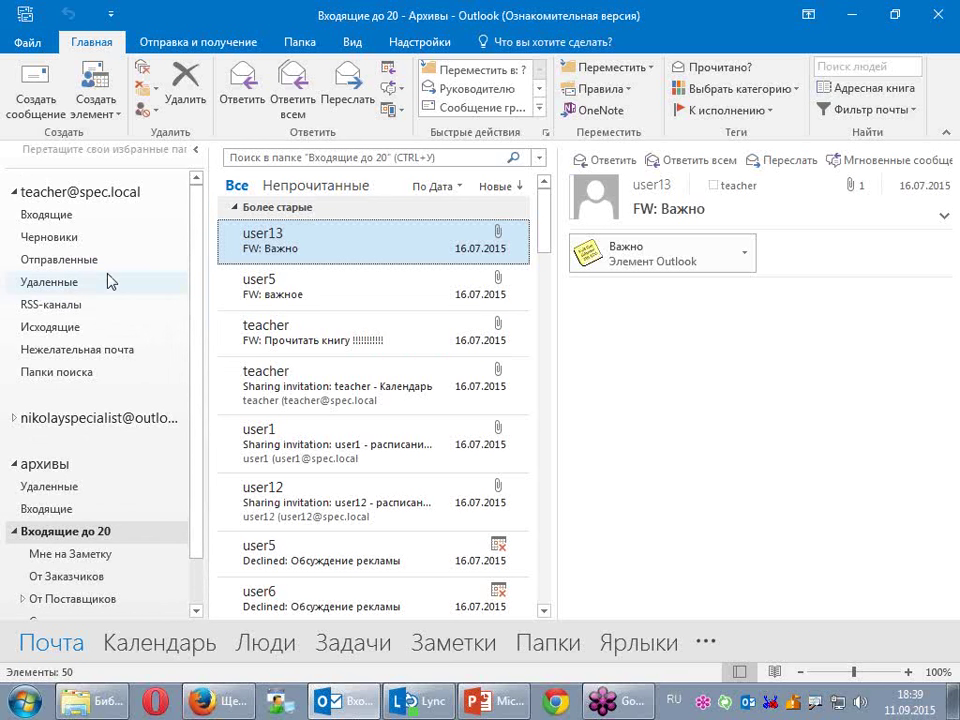
{"action": "left_click", "coordinate": [14, 468]}
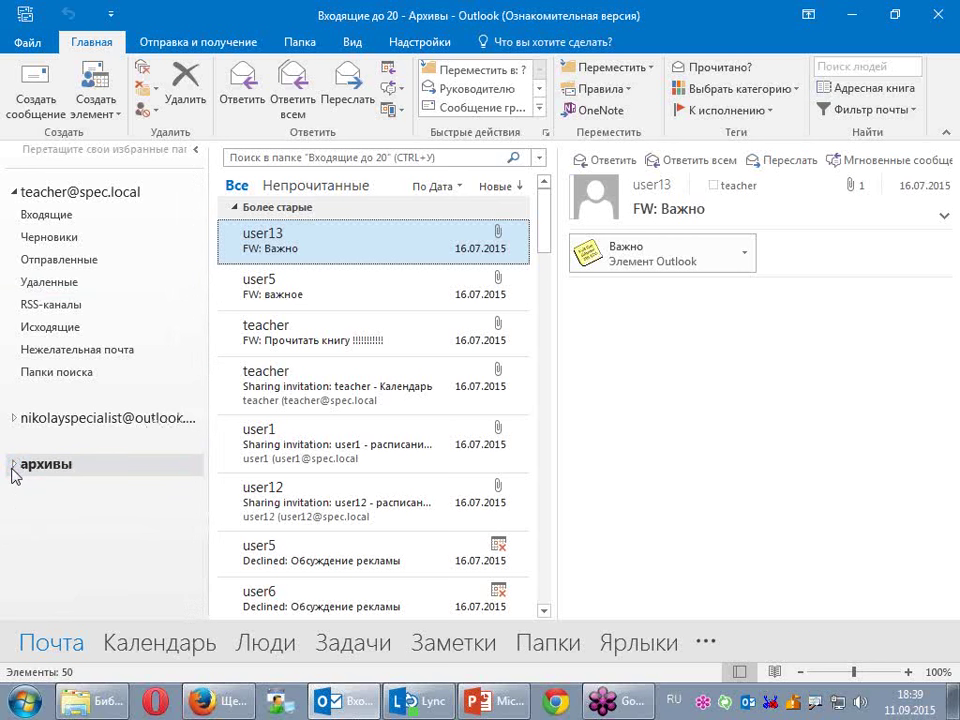
{"action": "left_click", "coordinate": [13, 466]}
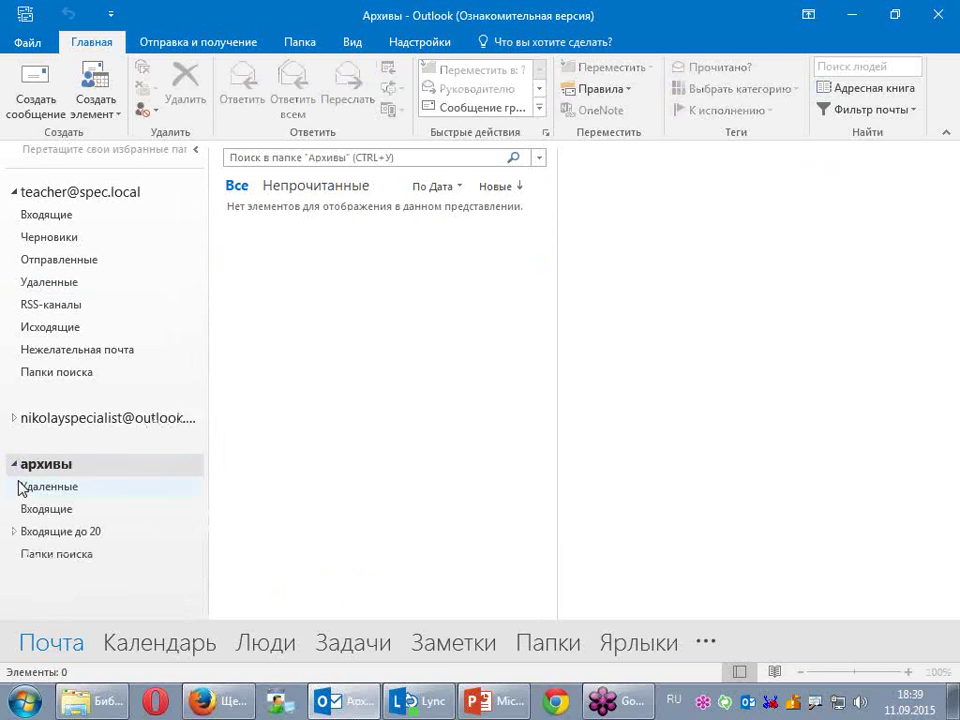
{"action": "left_click", "coordinate": [15, 528]}
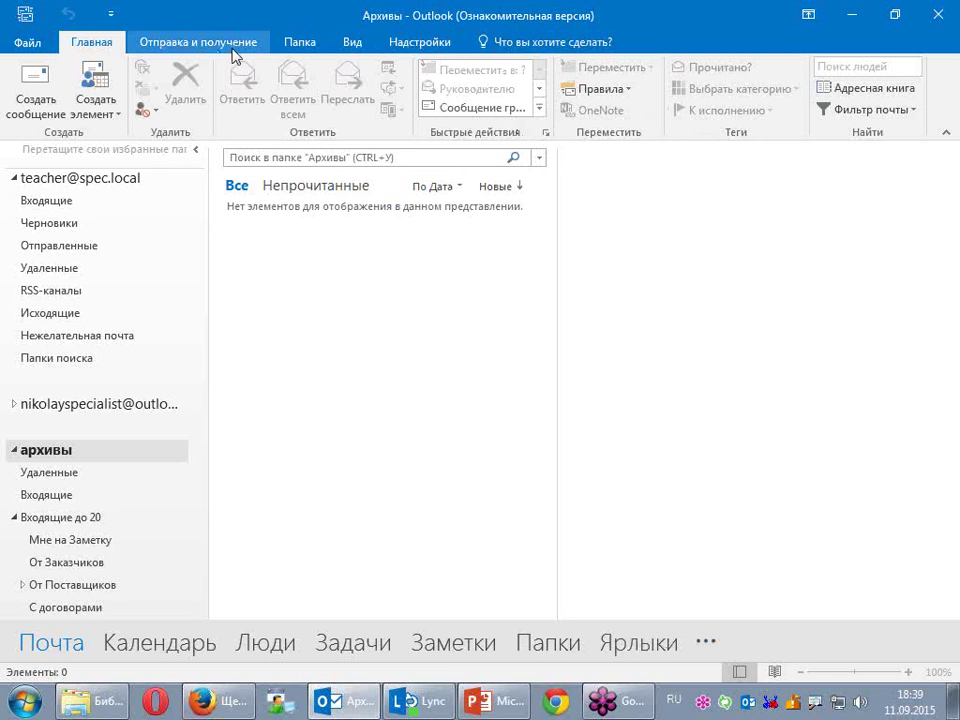
{"action": "scroll", "coordinate": [192, 380], "scroll_direction": "up", "scroll_amount": 1}
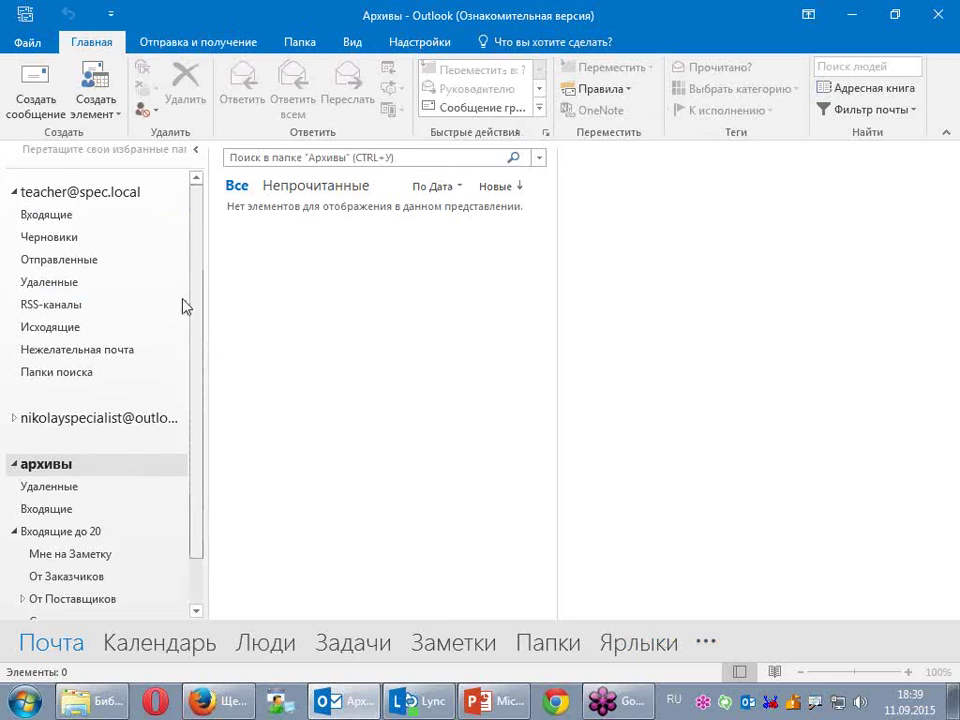
{"action": "left_click", "coordinate": [71, 221]}
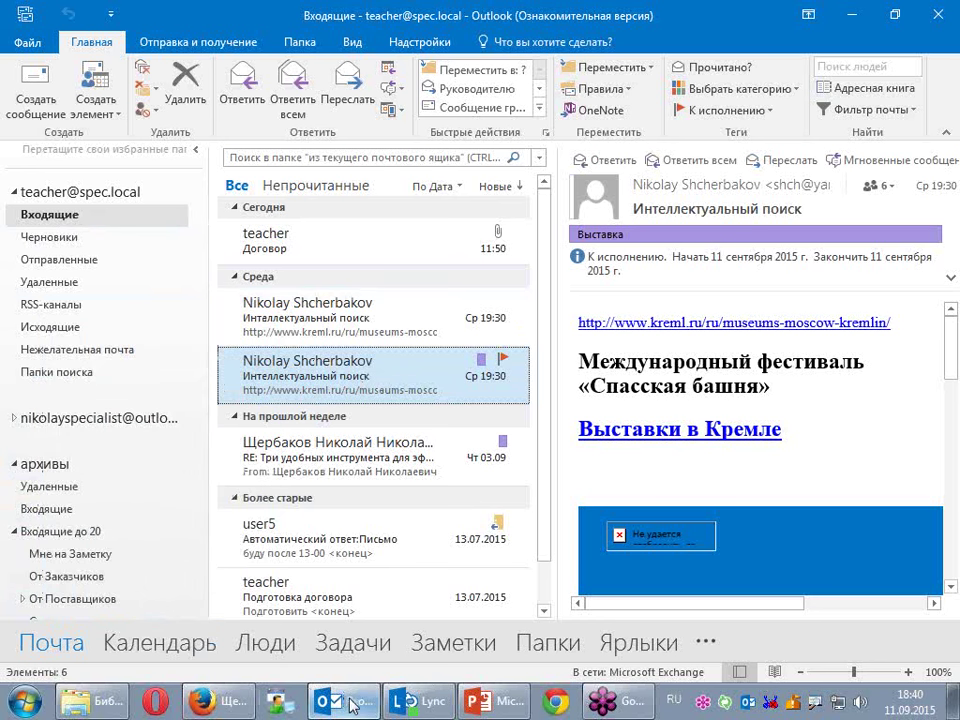
Step: Switch to the PowerPoint presentation, widen the slide thumbnails, and start the slide show from slide 46
{"action": "mouse_move", "coordinate": [350, 705]}
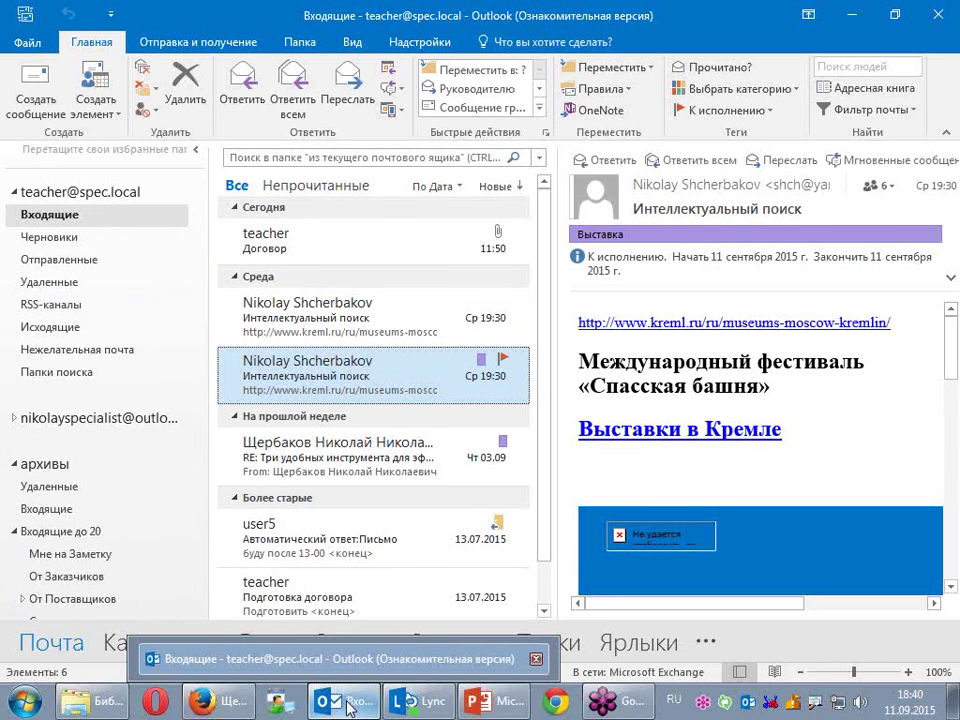
{"action": "mouse_move", "coordinate": [243, 710]}
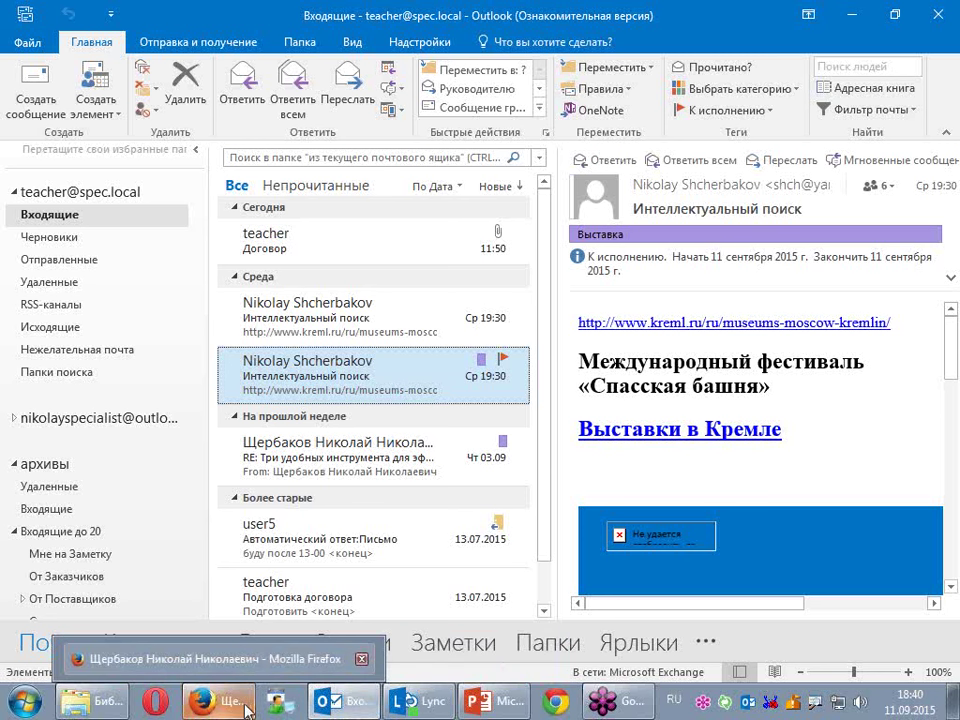
{"action": "left_click", "coordinate": [500, 703]}
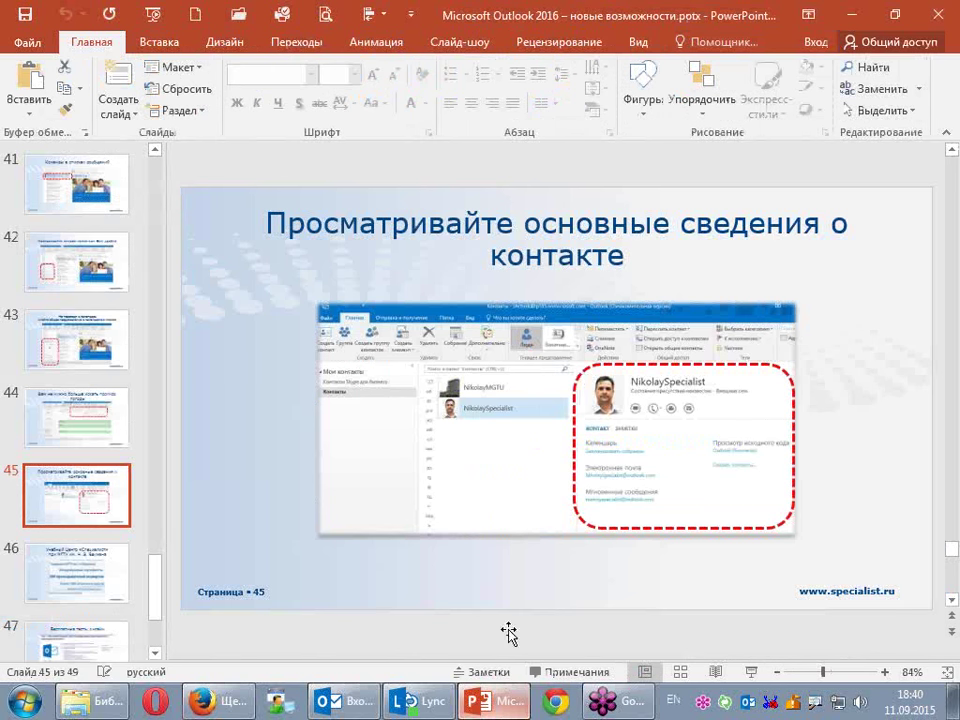
{"action": "left_click_drag", "start_coordinate": [170, 291], "coordinate": [223, 284]}
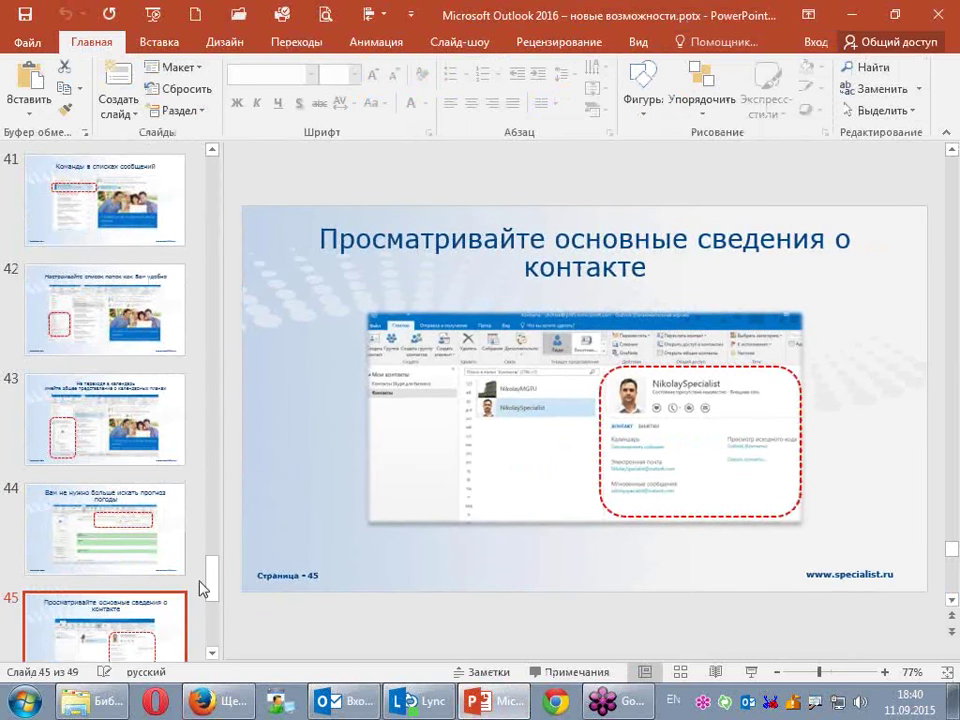
{"action": "scroll", "coordinate": [214, 590], "scroll_direction": "down", "scroll_amount": 3}
{"action": "left_click", "coordinate": [124, 490]}
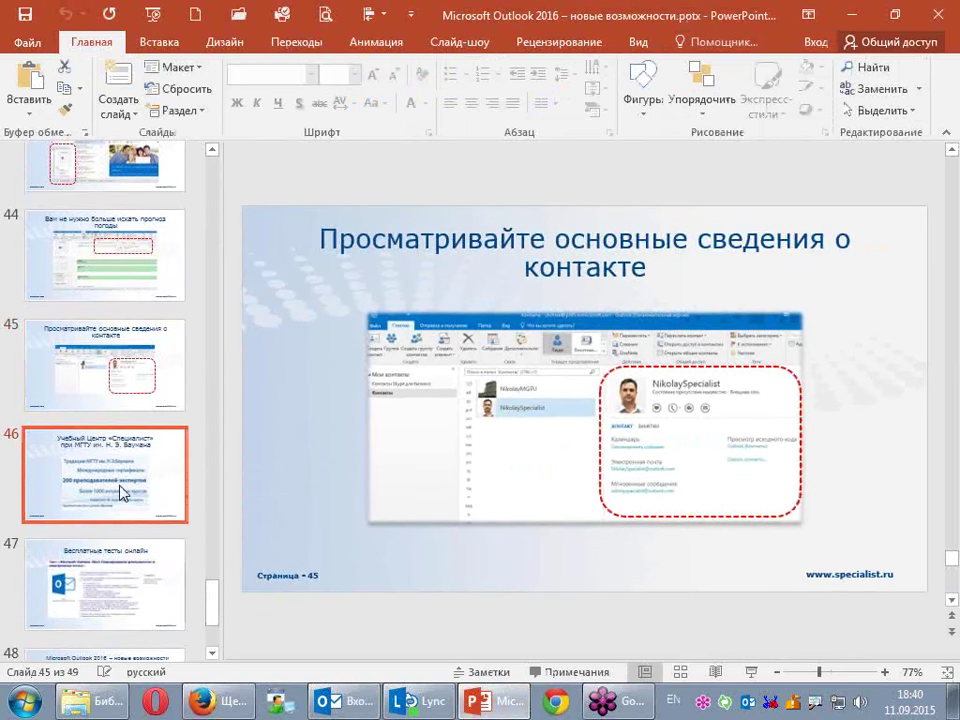
{"action": "left_click", "coordinate": [750, 673]}
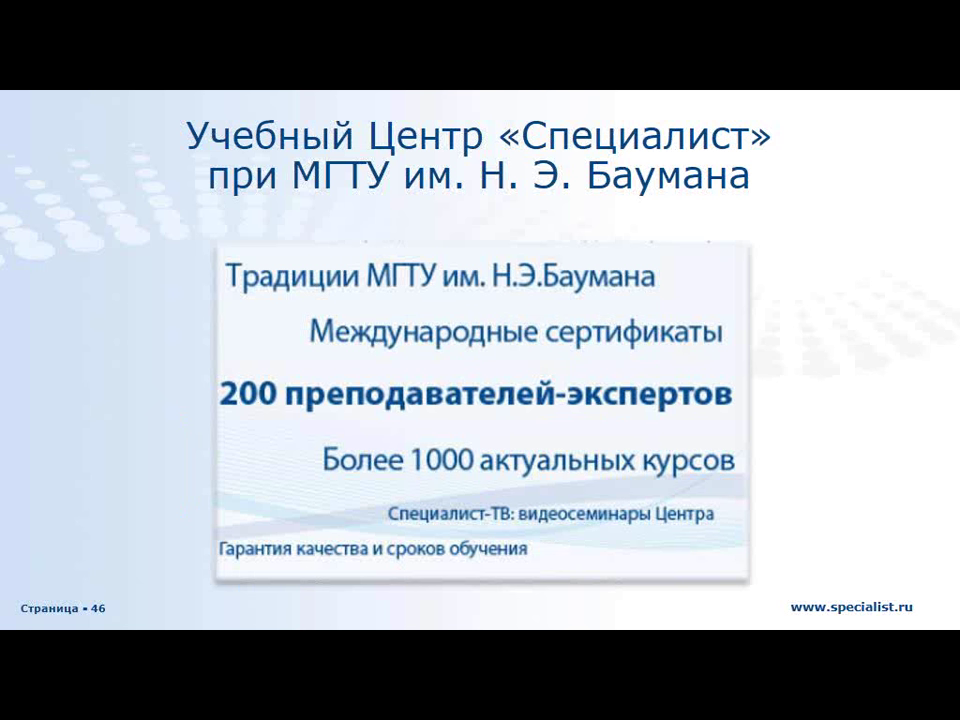